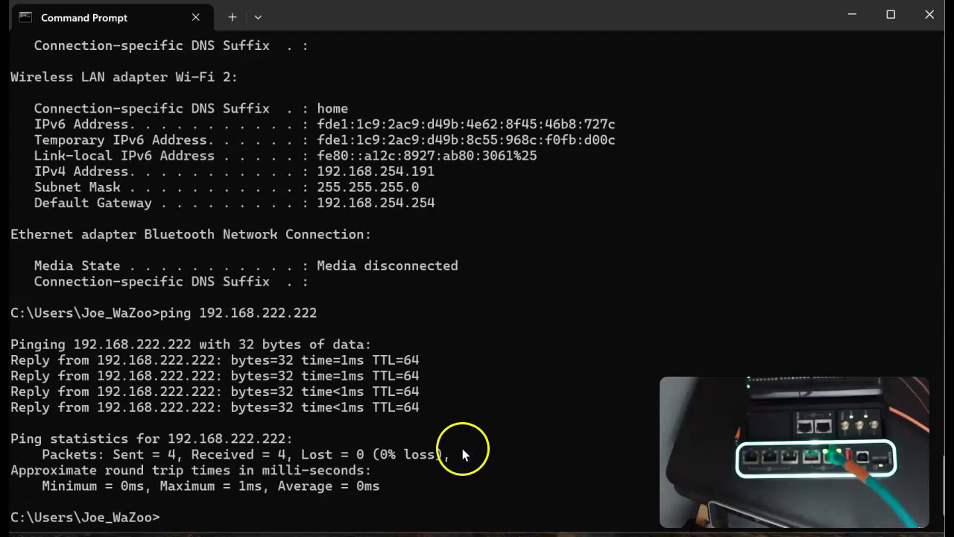
Ping 192.168.222.222 again and check the DA70's software version in the browser's Crimson 3.2 System Web Server
key(Up)
key(Return)
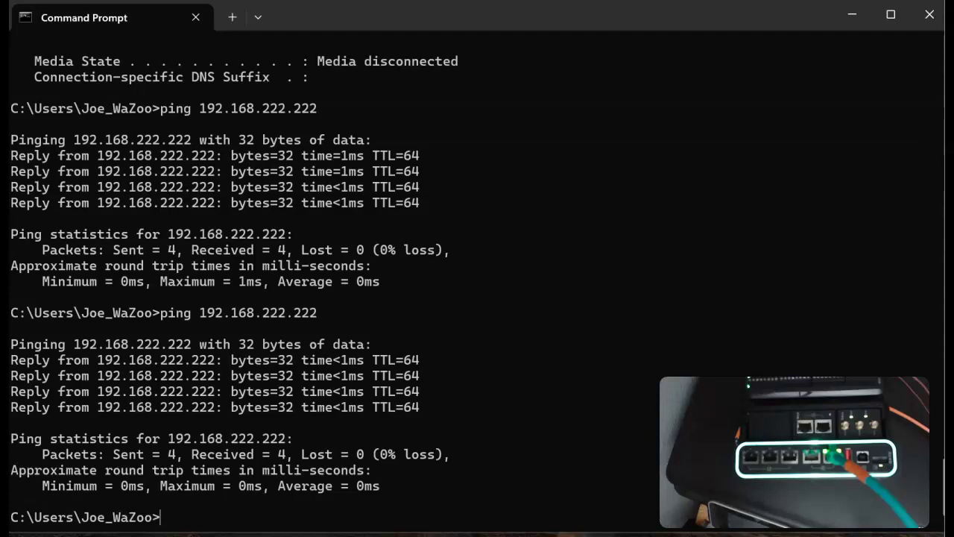
click(424, 473)
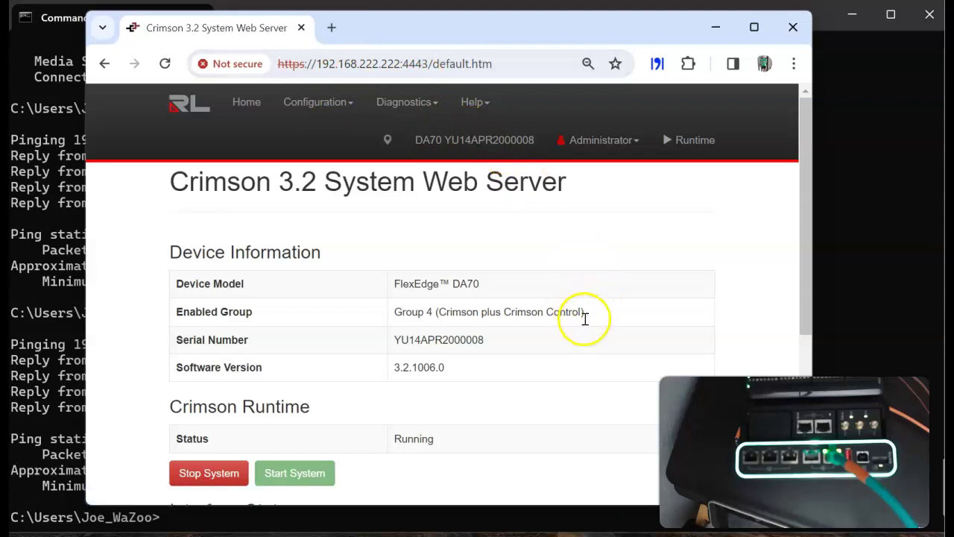
drag(459, 376, 389, 366)
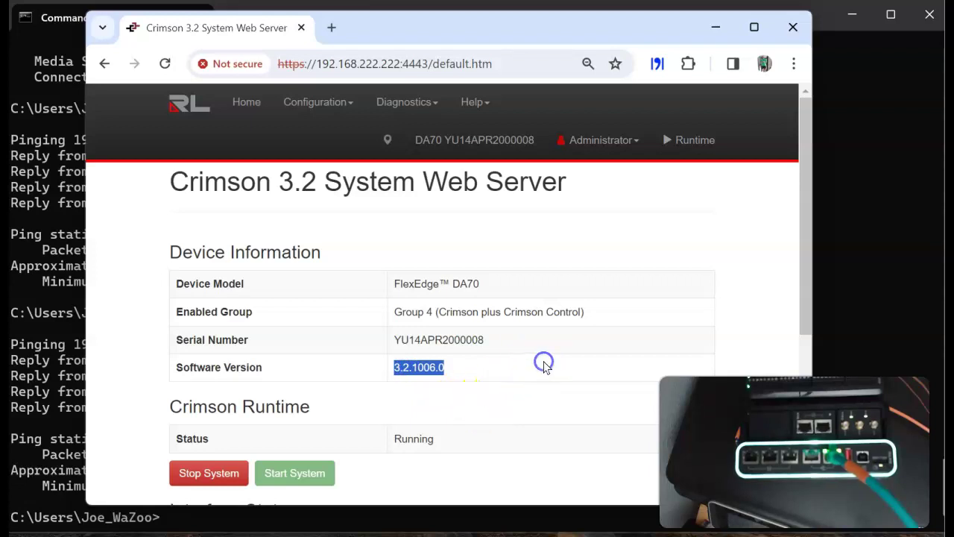
View the runtime web server's Remote View page, and return to its home page
click(667, 141)
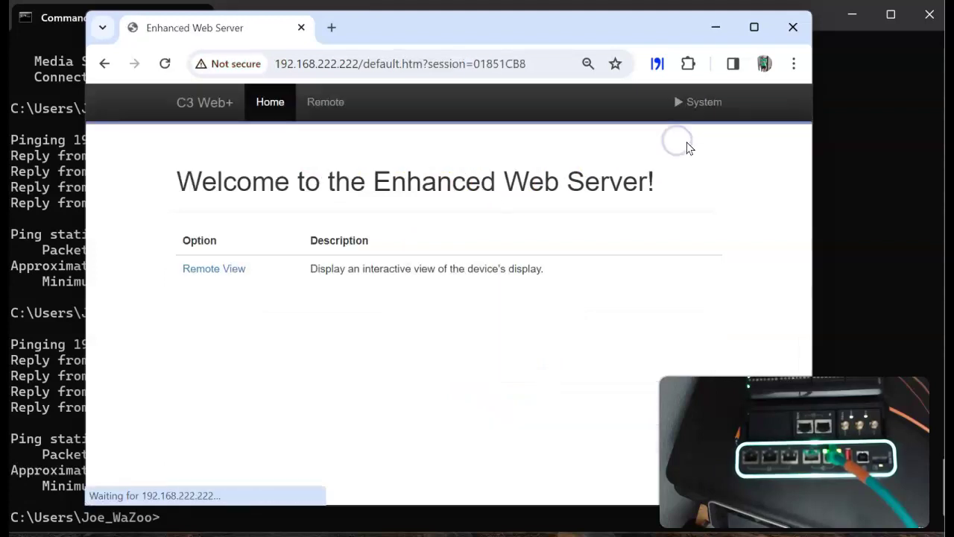
click(218, 268)
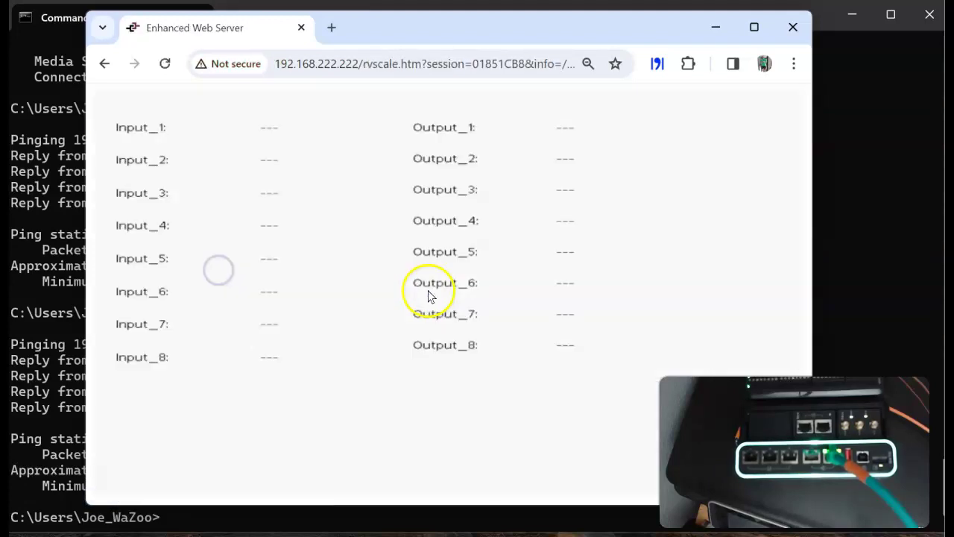
click(107, 66)
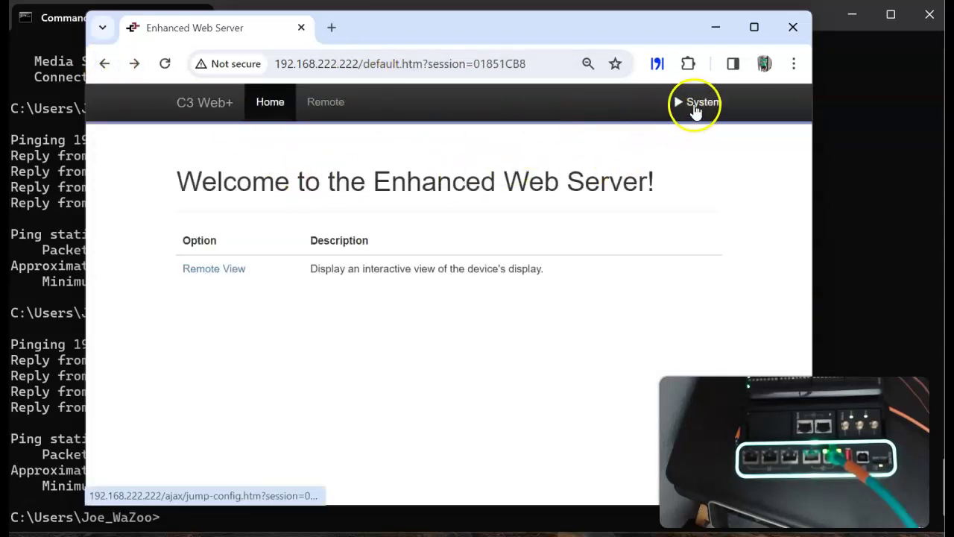
Log on to the system web server as admin with the account password and check the device's software version
click(693, 108)
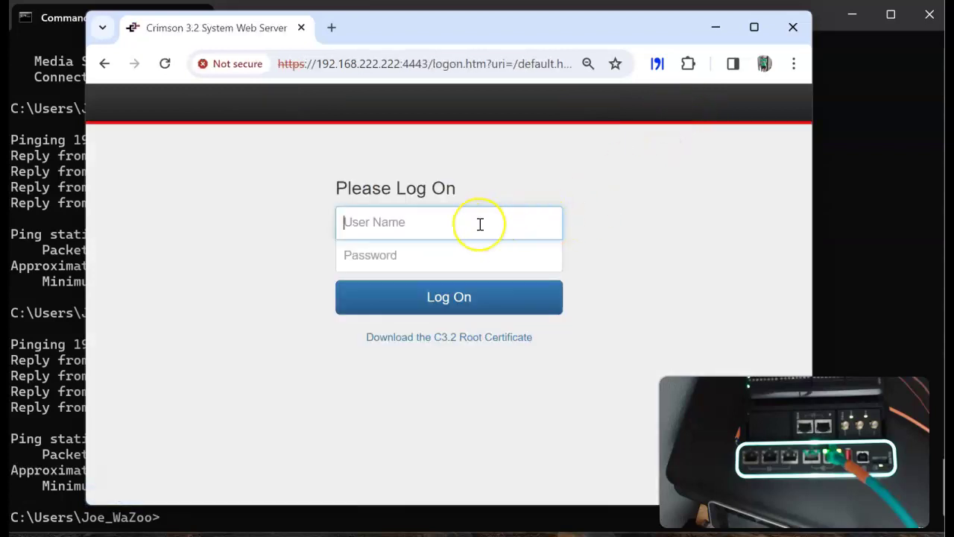
text(admin)
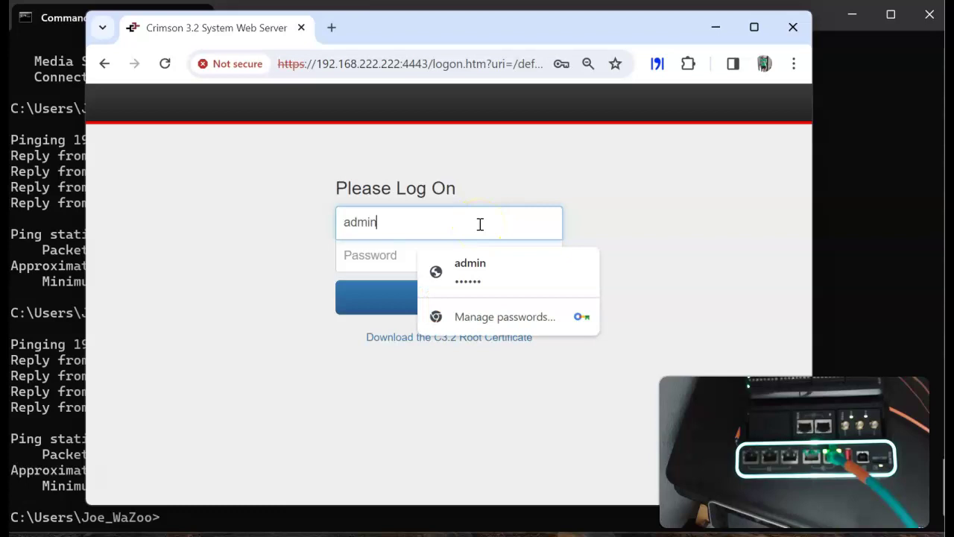
key(Tab)
text(**)
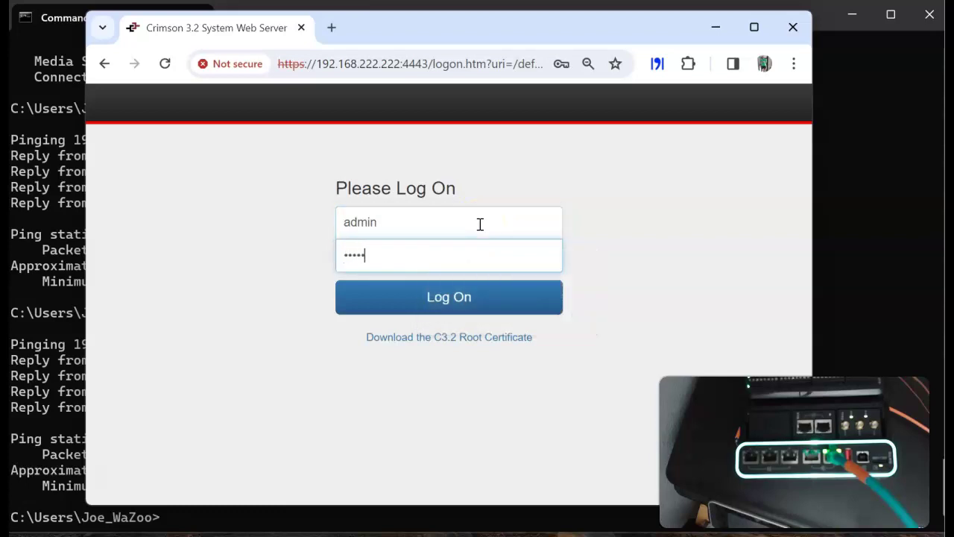
text(****)
key(Return)
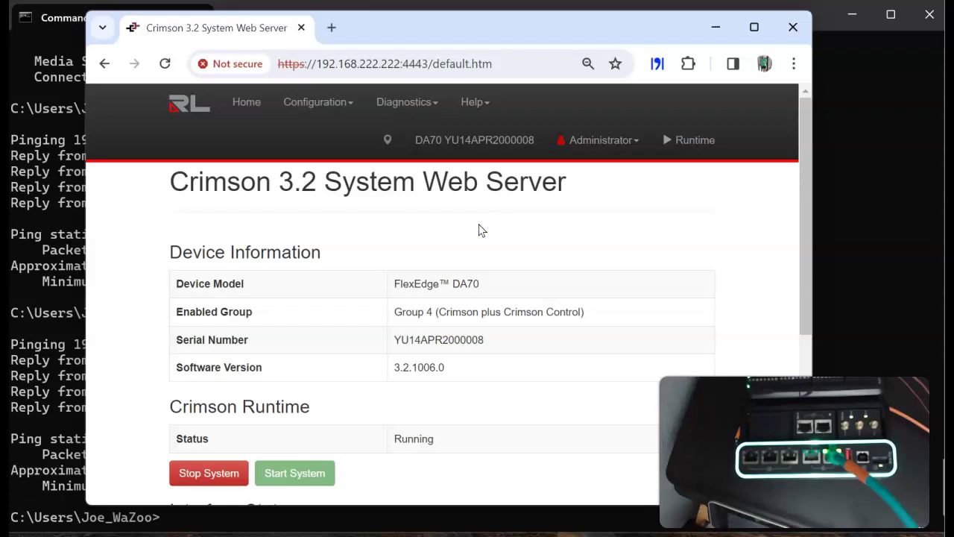
drag(477, 366, 397, 365)
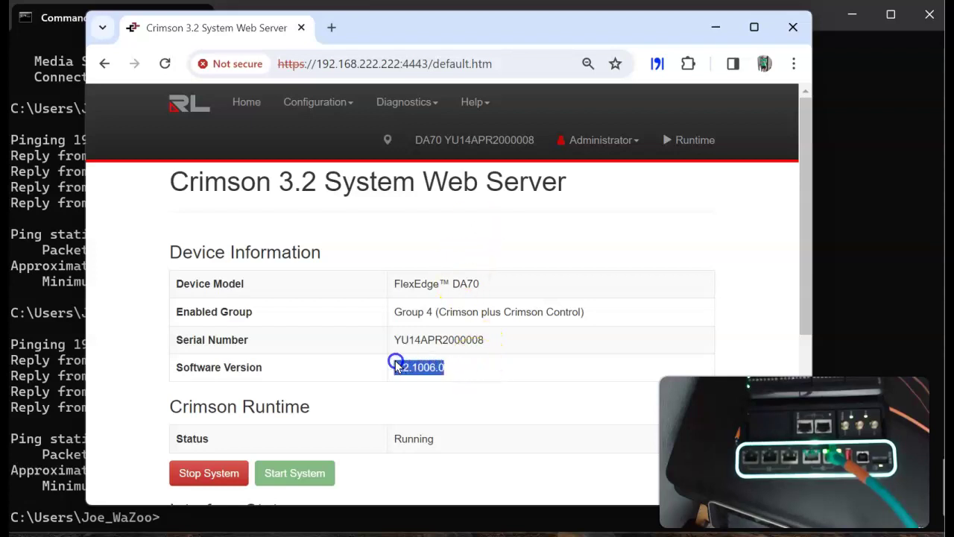
click(476, 399)
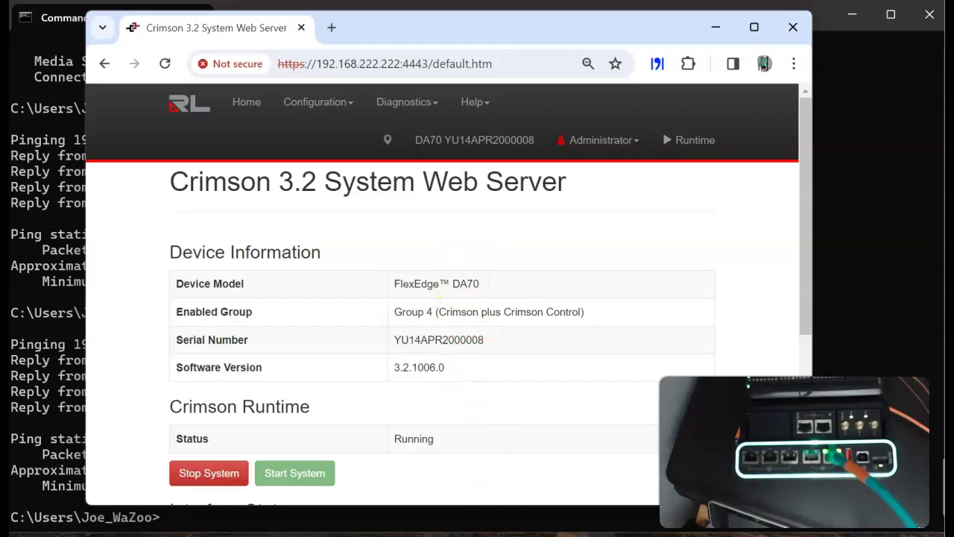
Switch to Crimson 3.2 and create a new DA70 database with variant DA70A0G and a resolution of 800 by 600
click(638, 495)
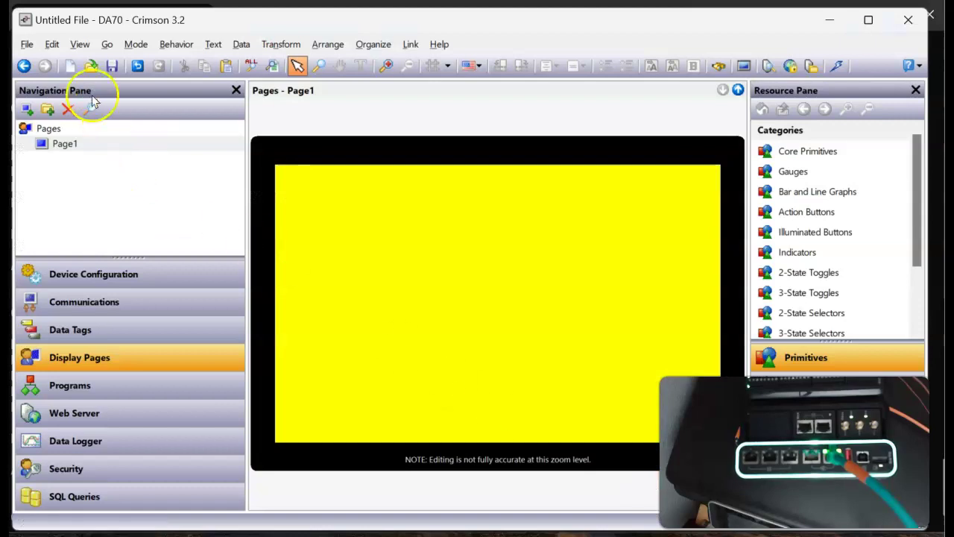
click(30, 46)
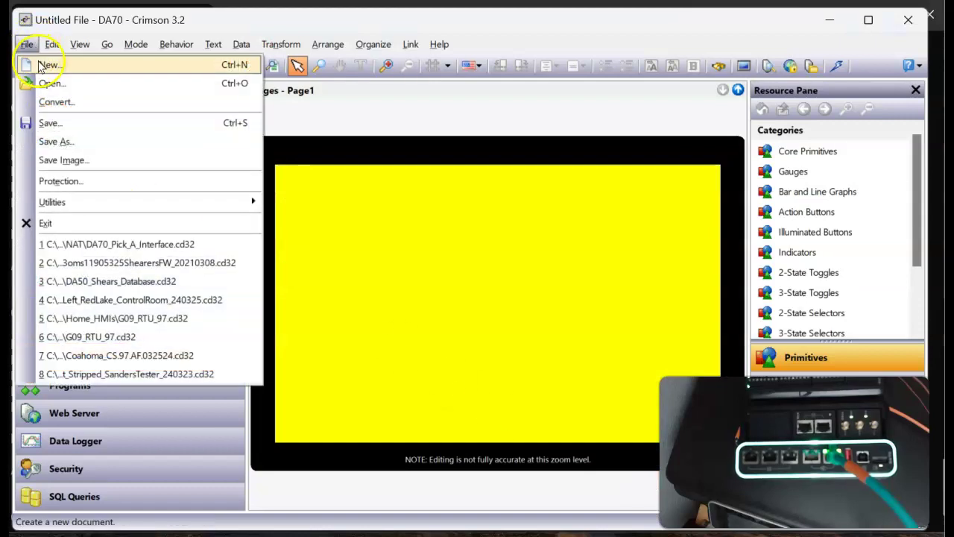
click(34, 65)
click(480, 281)
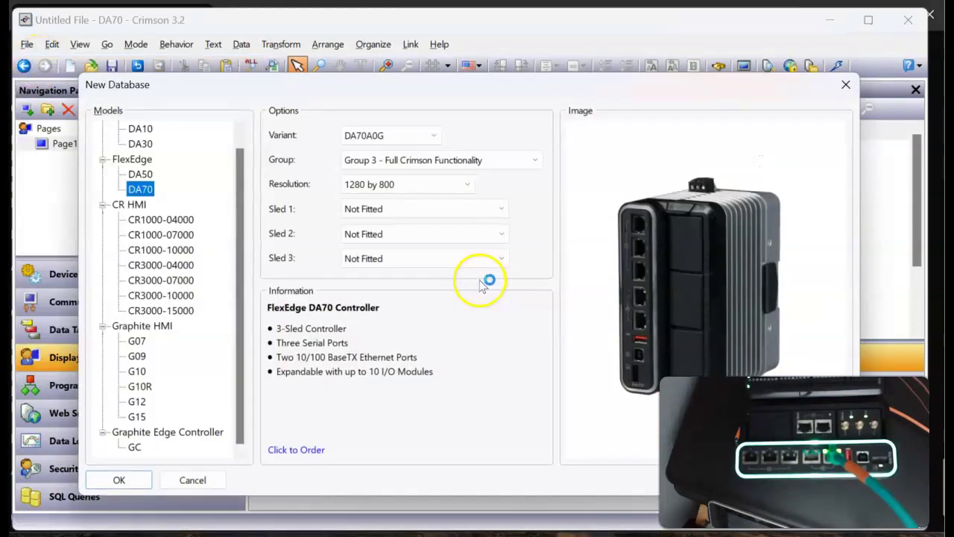
click(401, 141)
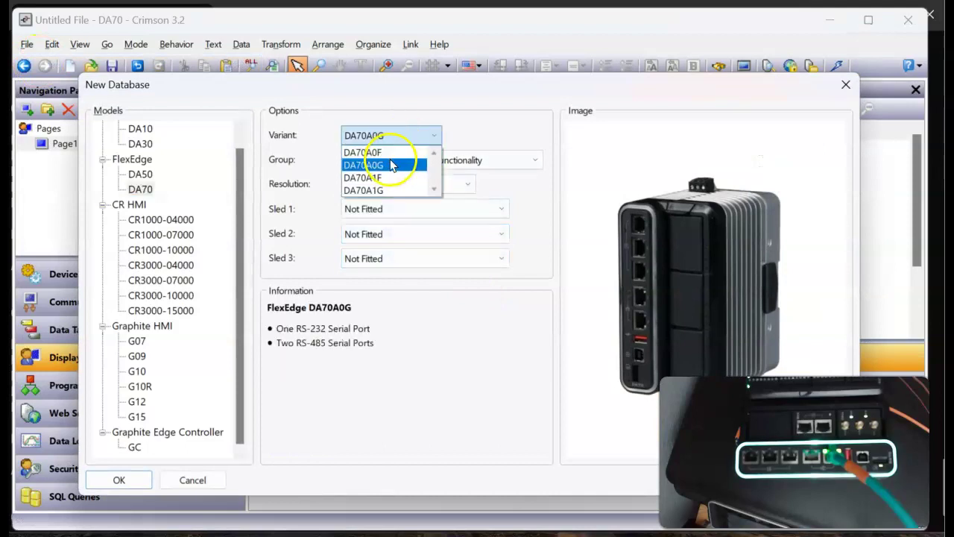
click(393, 165)
click(425, 186)
click(396, 252)
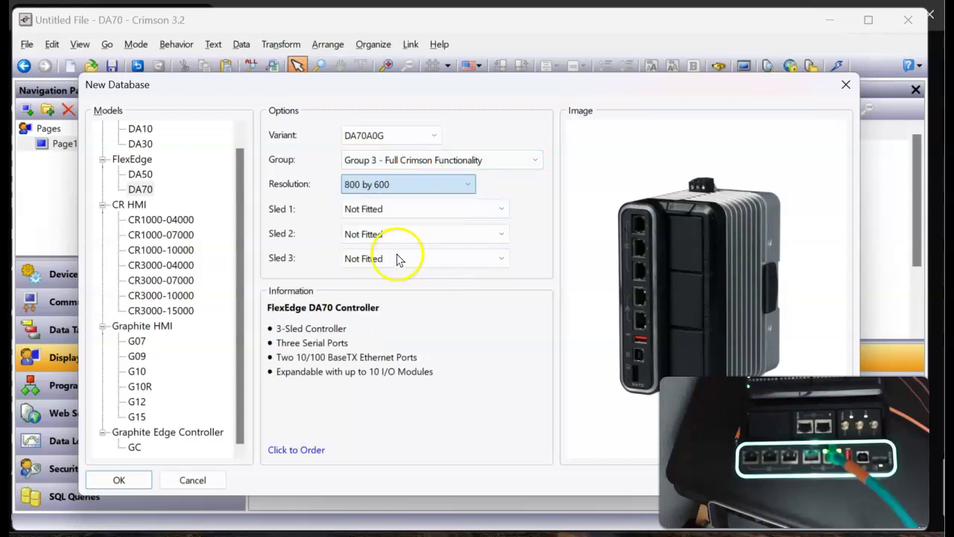
click(120, 479)
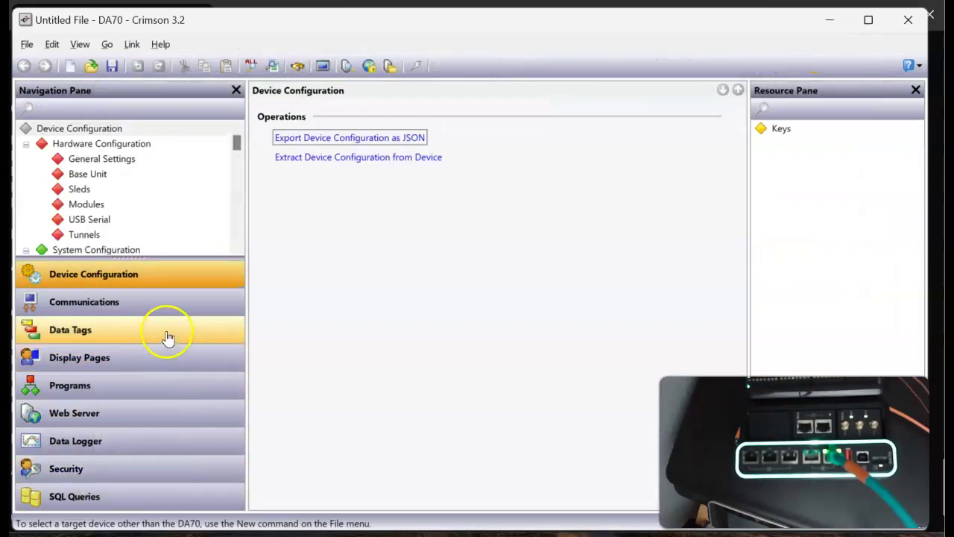
Review the port settings of the Ethernet 1 and Ethernet 2 interfaces in the device configuration
scroll(160, 220, down, 3)
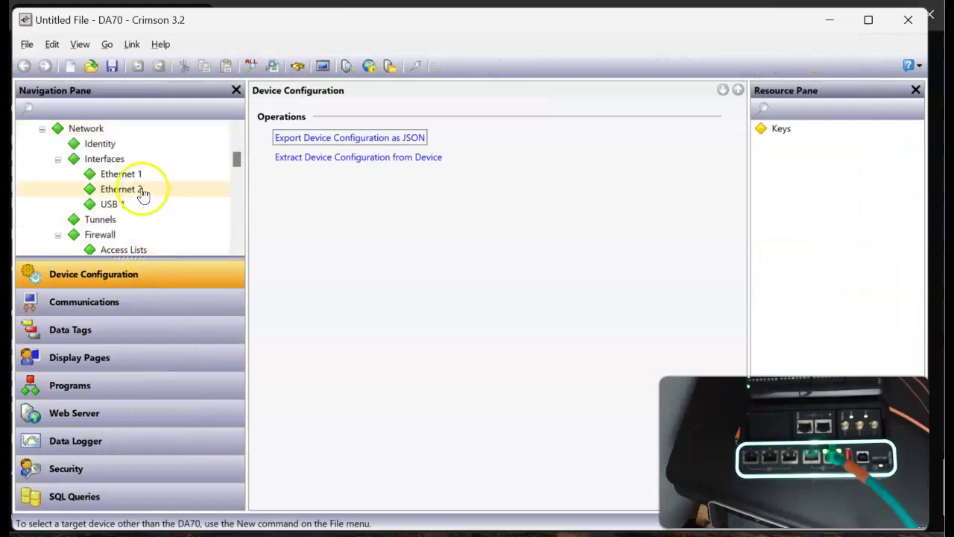
click(141, 176)
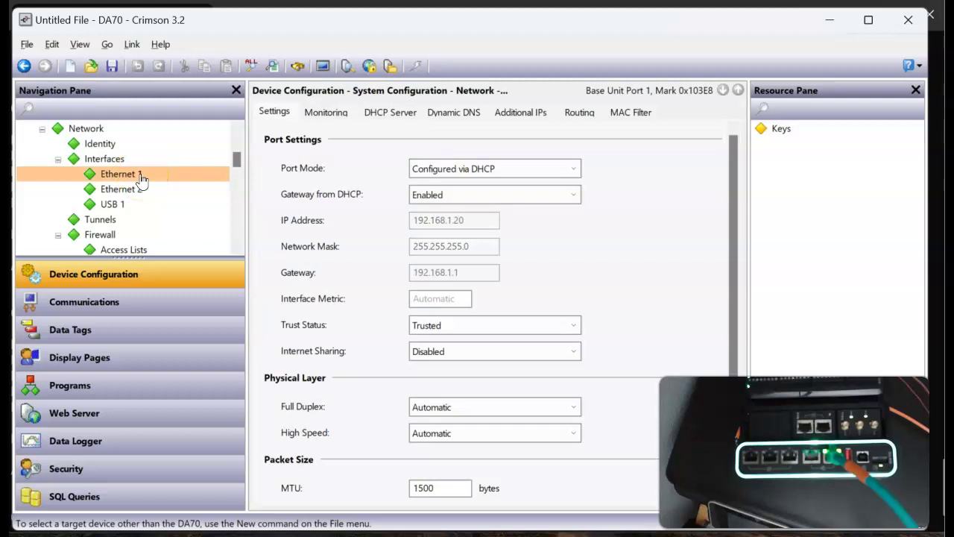
click(138, 190)
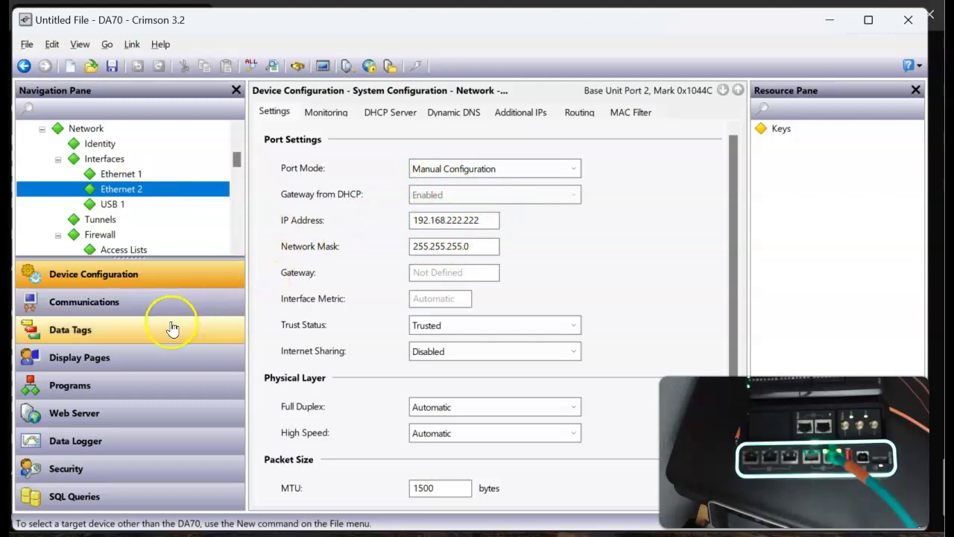
Delete the Hello World text from display page Page1
click(155, 358)
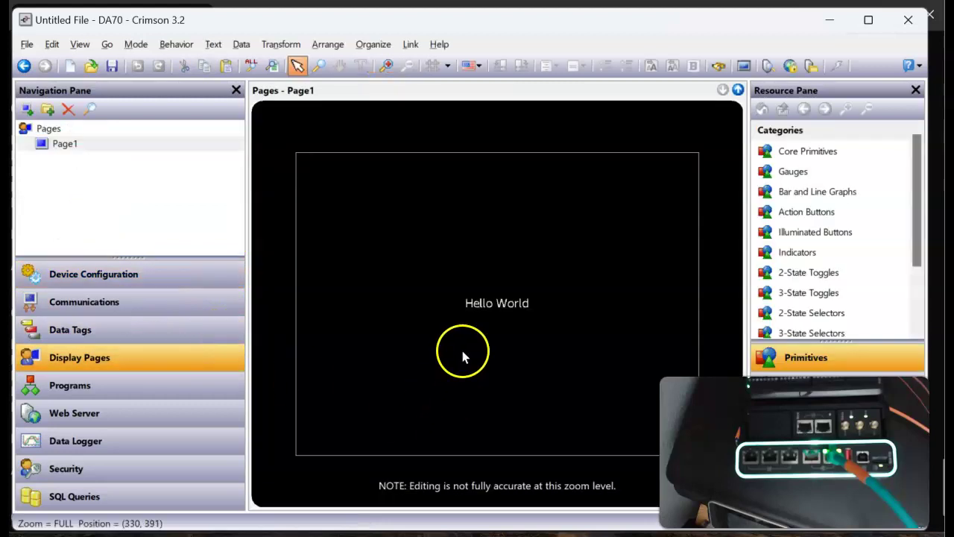
click(487, 303)
key(Delete)
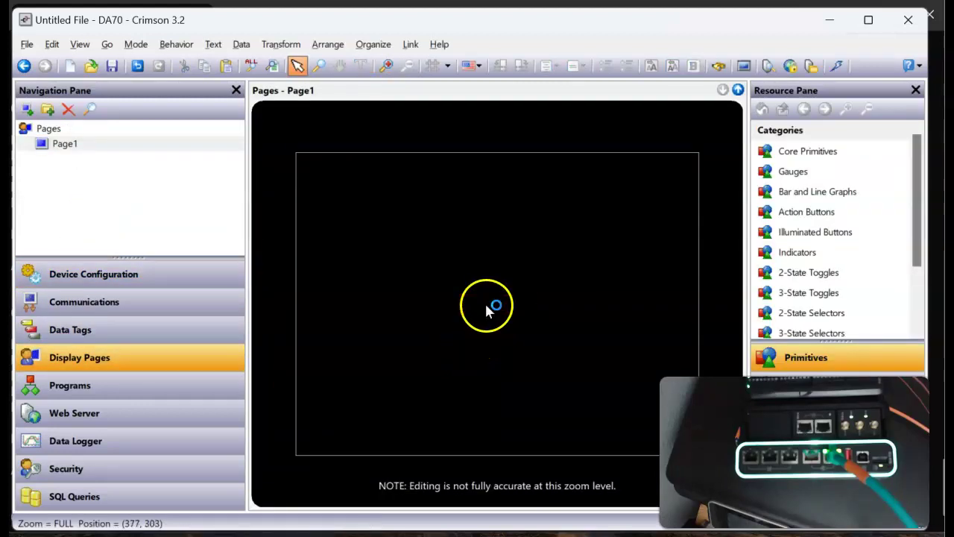
right_click(485, 303)
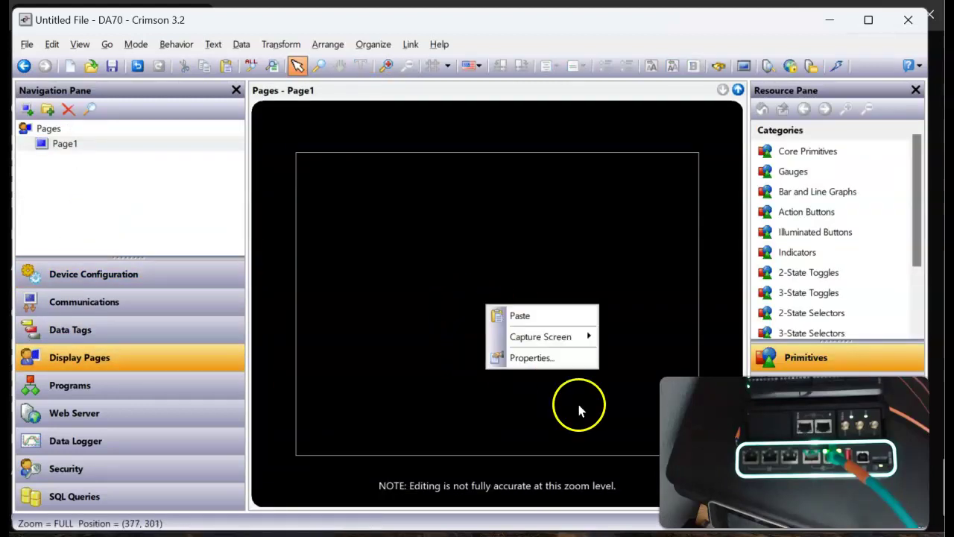
click(531, 357)
click(455, 271)
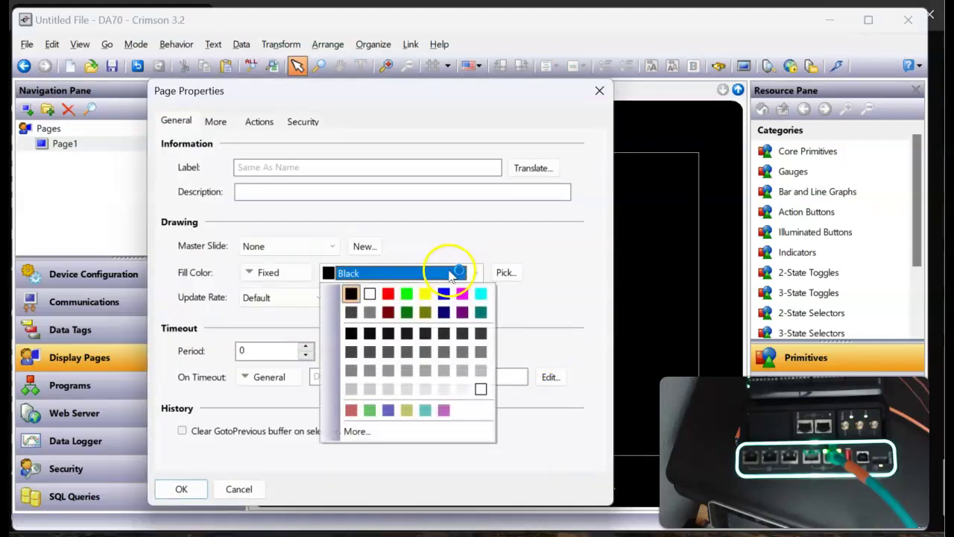
click(181, 486)
Set the fill color of Page1 to yellow in its page properties
right_click(462, 309)
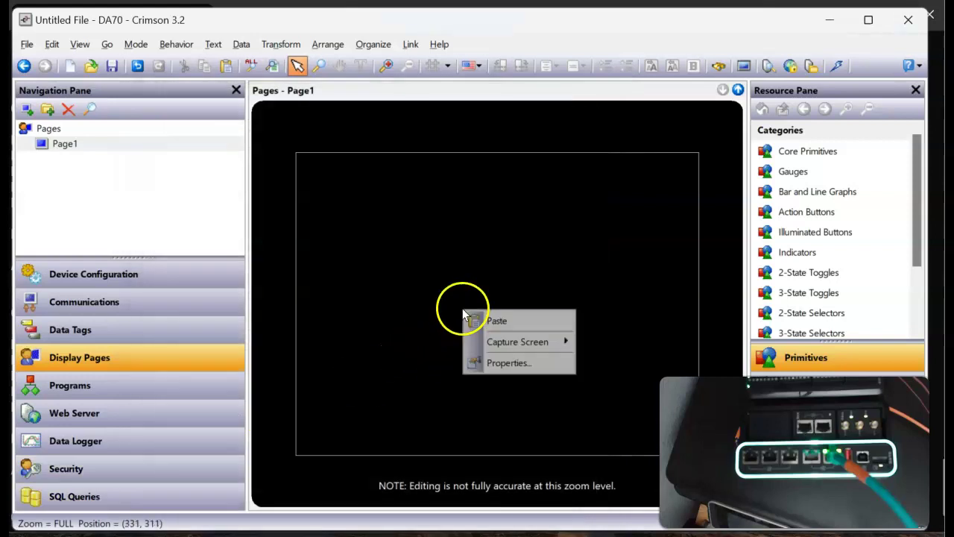
click(522, 364)
click(438, 273)
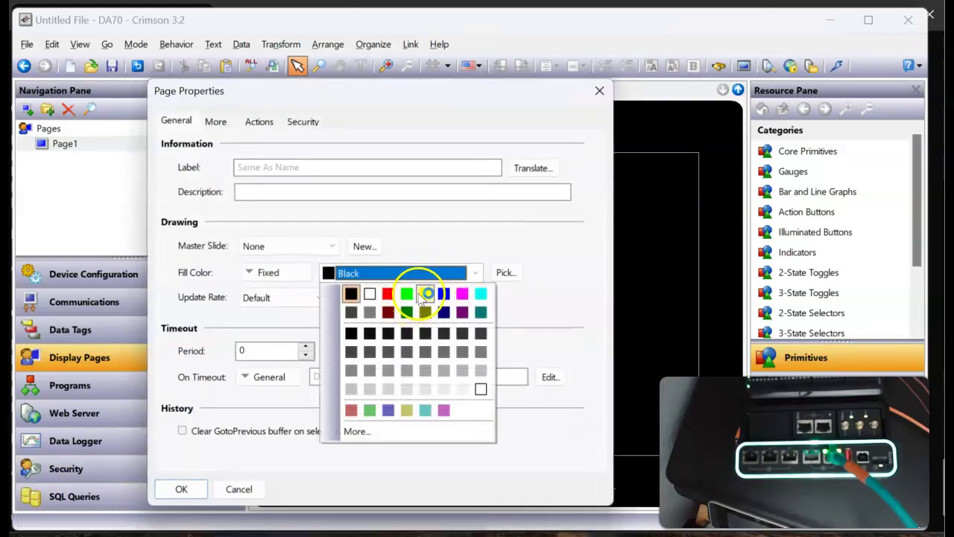
click(424, 294)
click(183, 489)
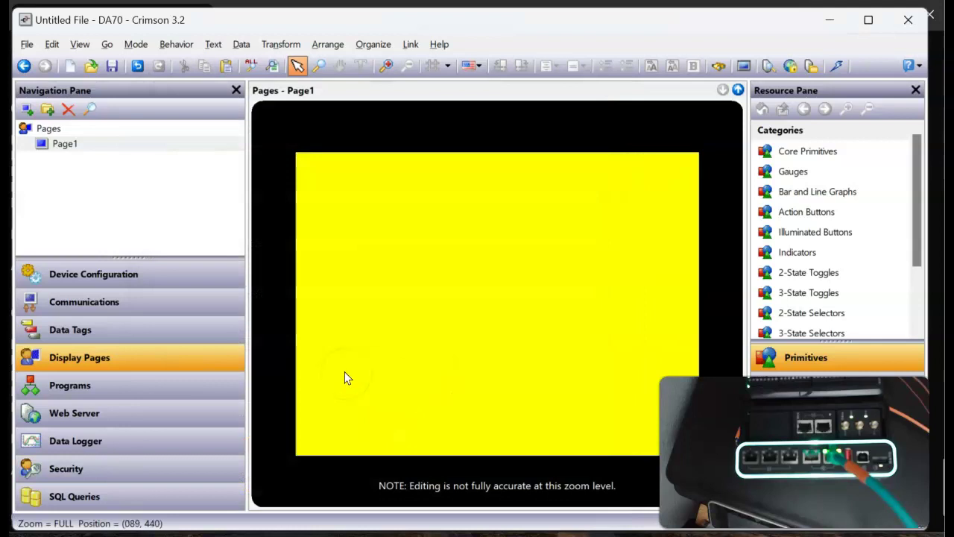
Set the web server's transport protocol to TCP-HTTP
click(180, 407)
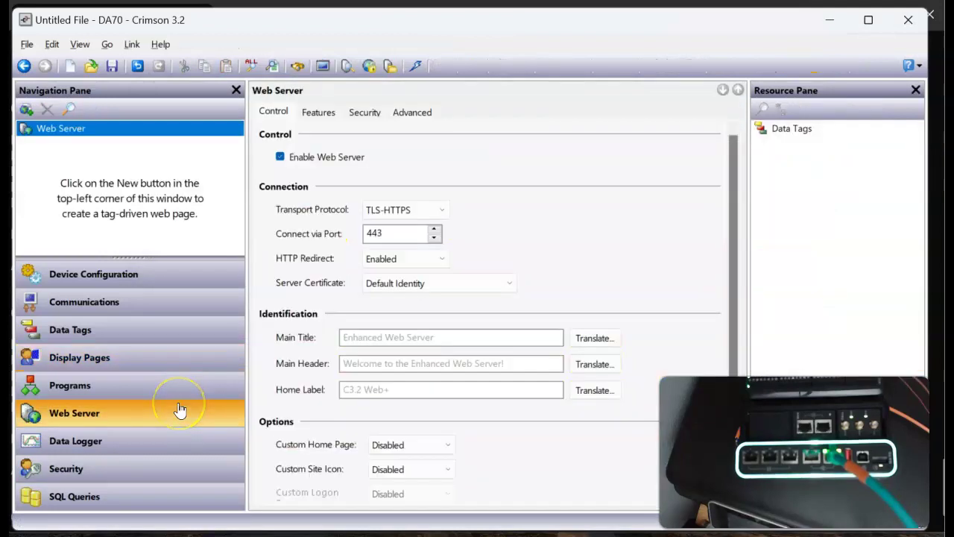
click(421, 213)
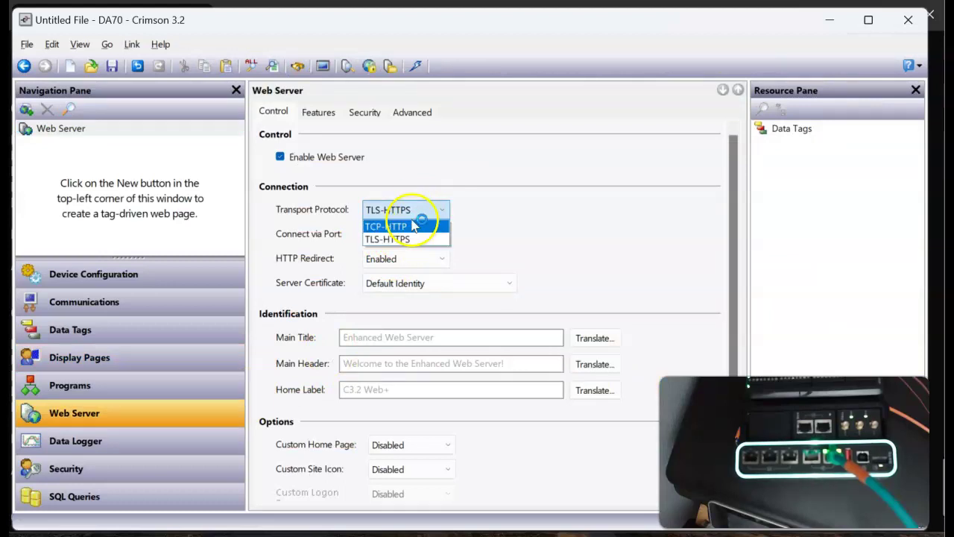
click(411, 226)
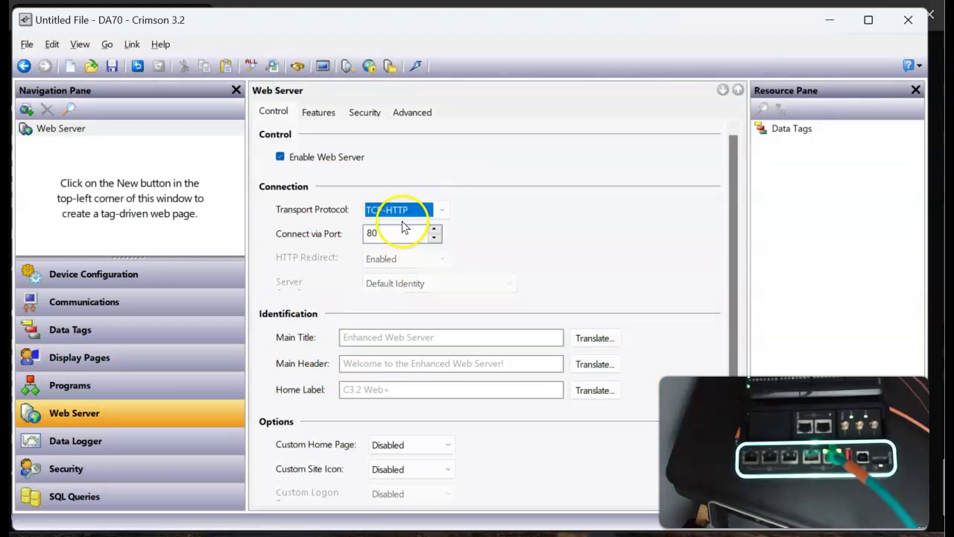
Enable remote control for the web server's remote view and set its display mode to Bare Display Scaled
click(324, 119)
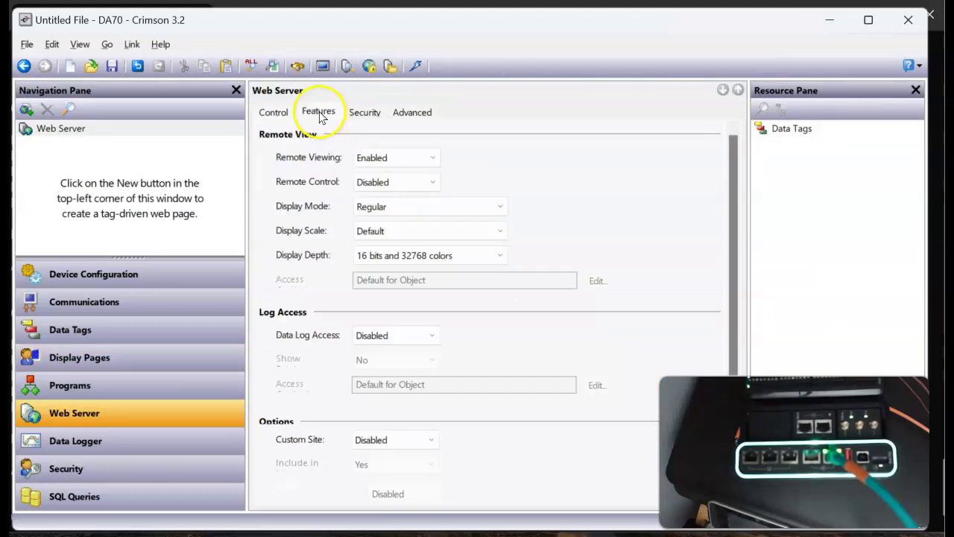
click(410, 183)
click(409, 209)
click(408, 215)
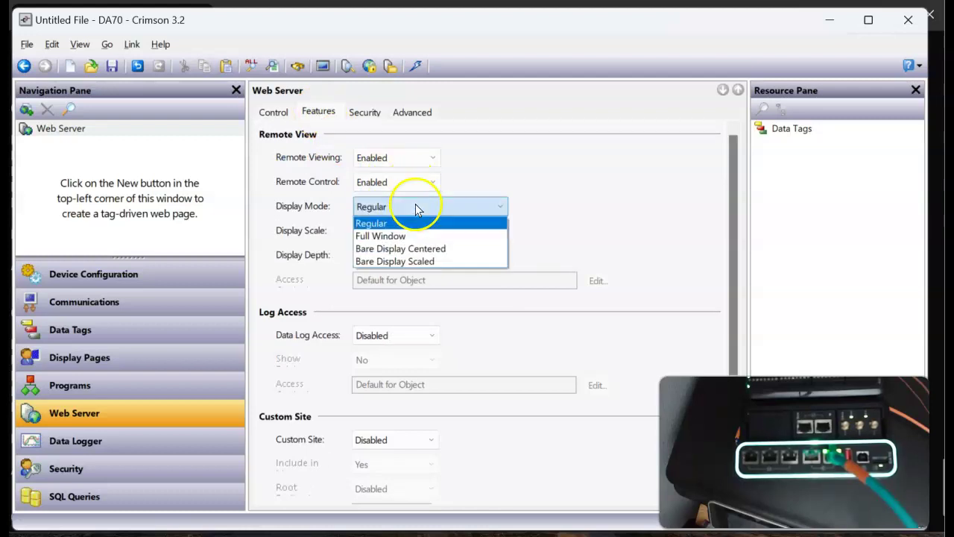
click(412, 262)
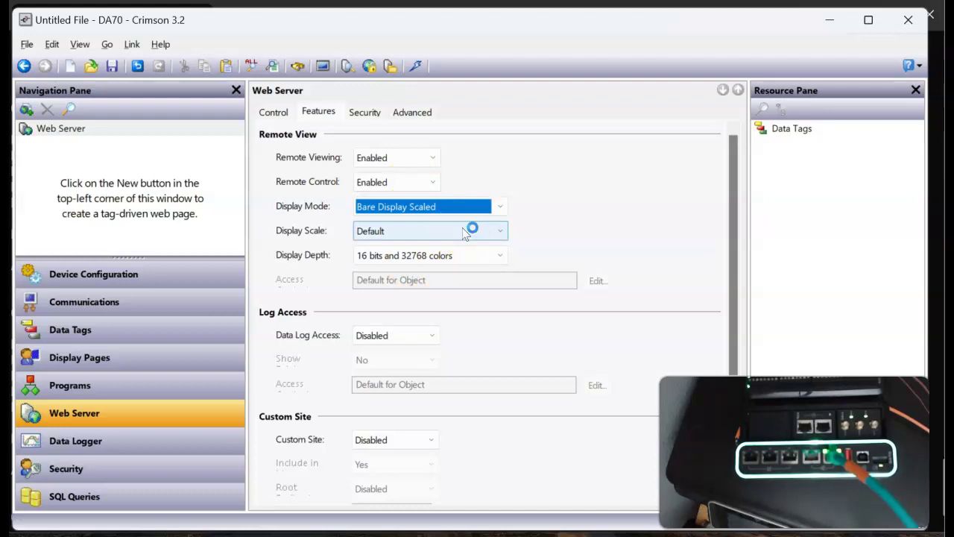
Return to display page Page1 and set up saving the database as a Crimson 3.1 image file named image in the Boot_Image folder
click(139, 365)
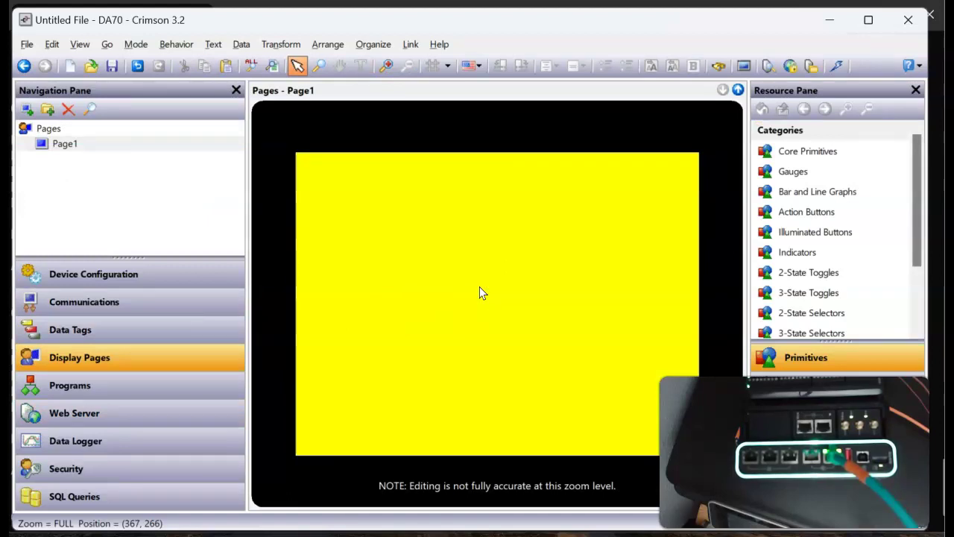
click(27, 43)
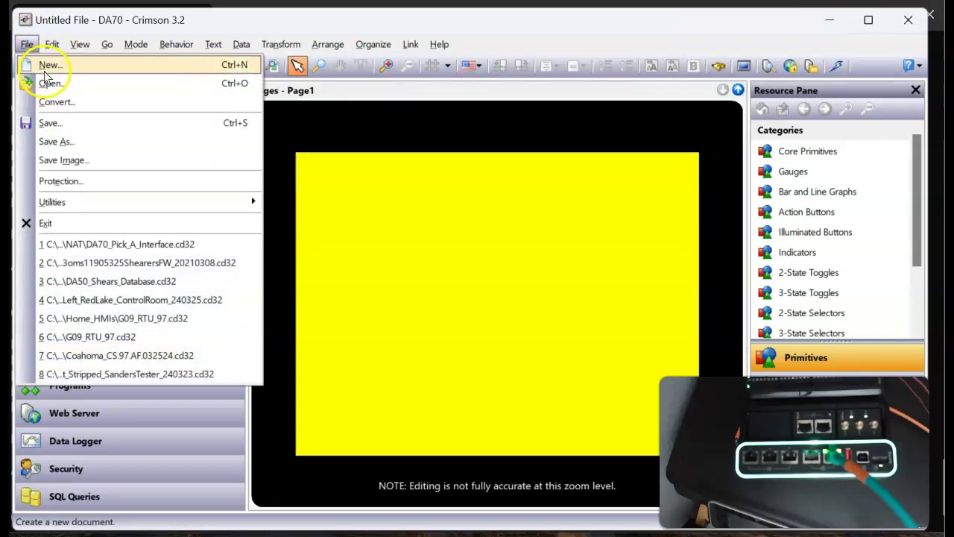
click(107, 161)
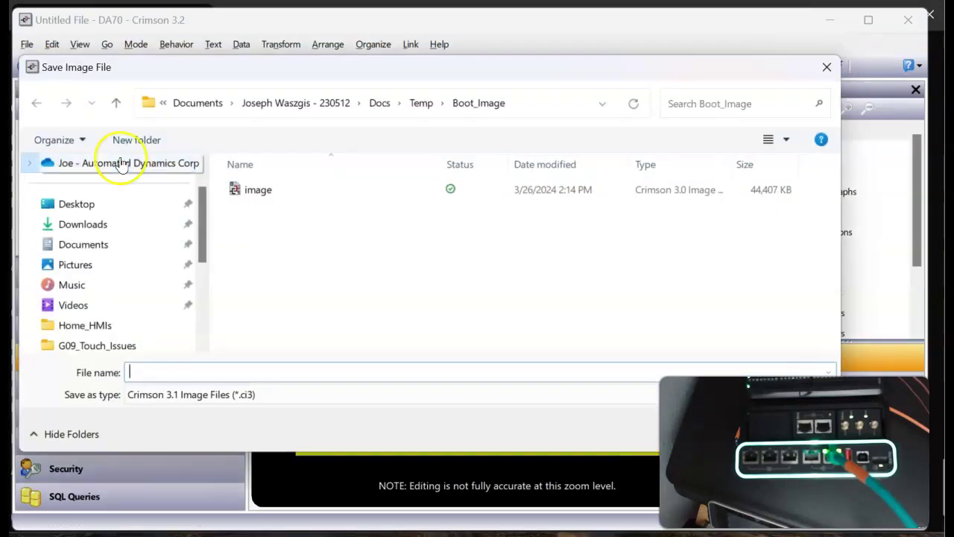
click(245, 200)
click(171, 368)
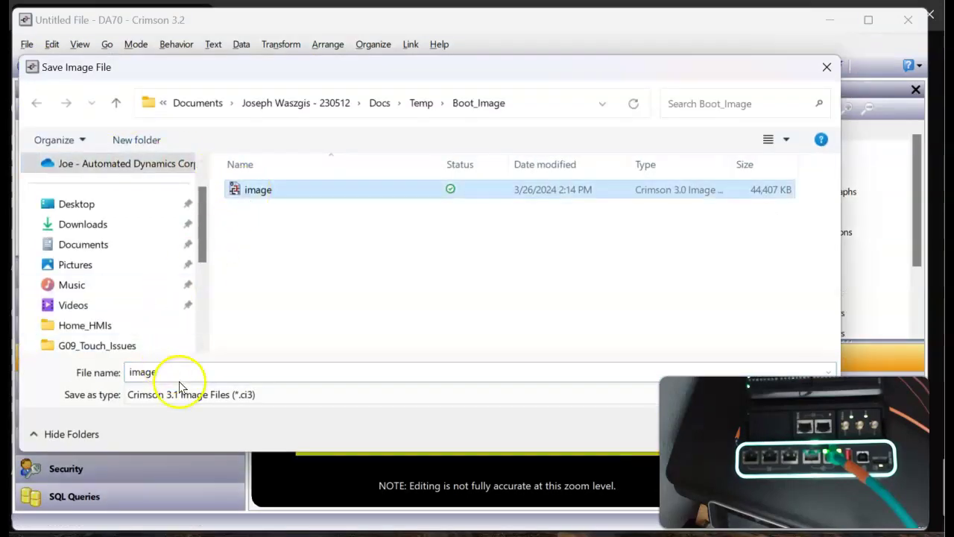
double_click(178, 375)
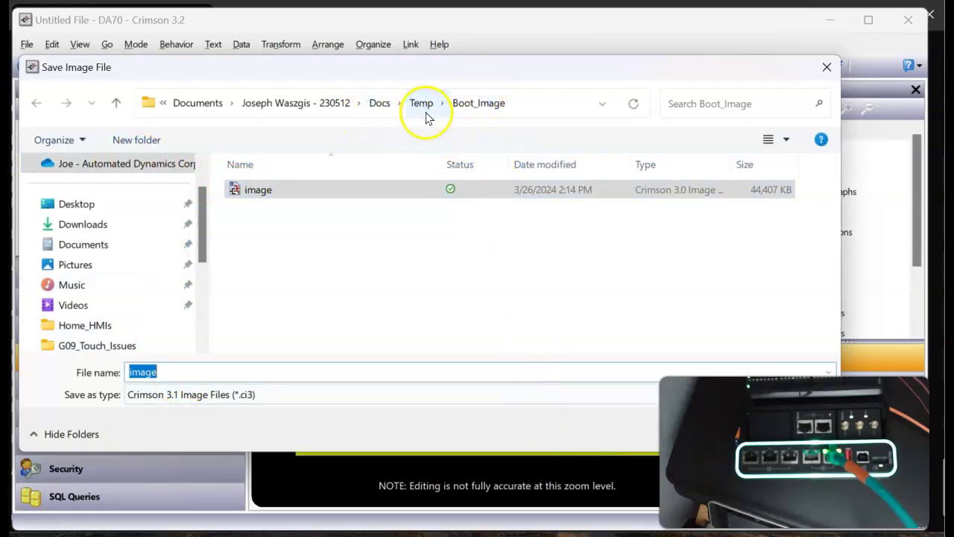
Save the image file over the existing one, including support for database upload
drag(506, 70, 480, 31)
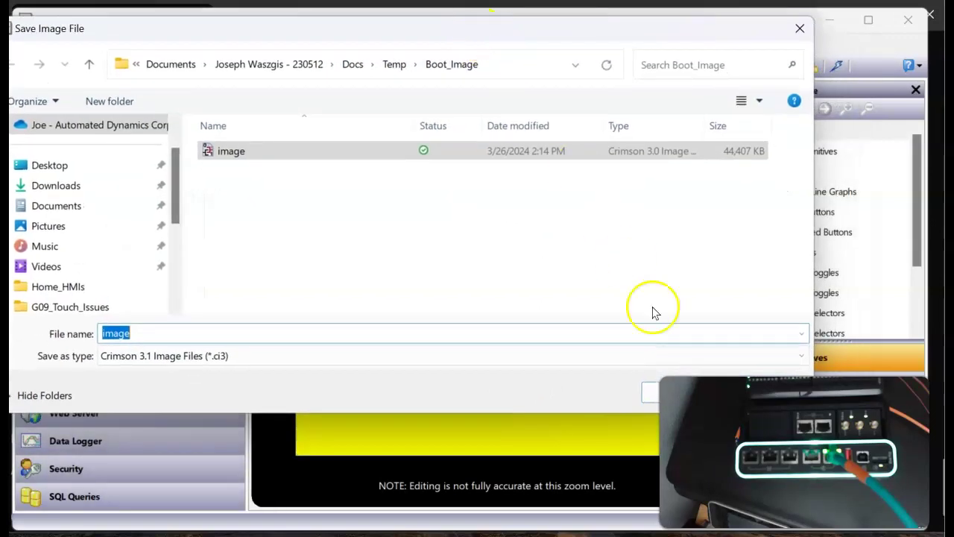
drag(814, 287, 645, 292)
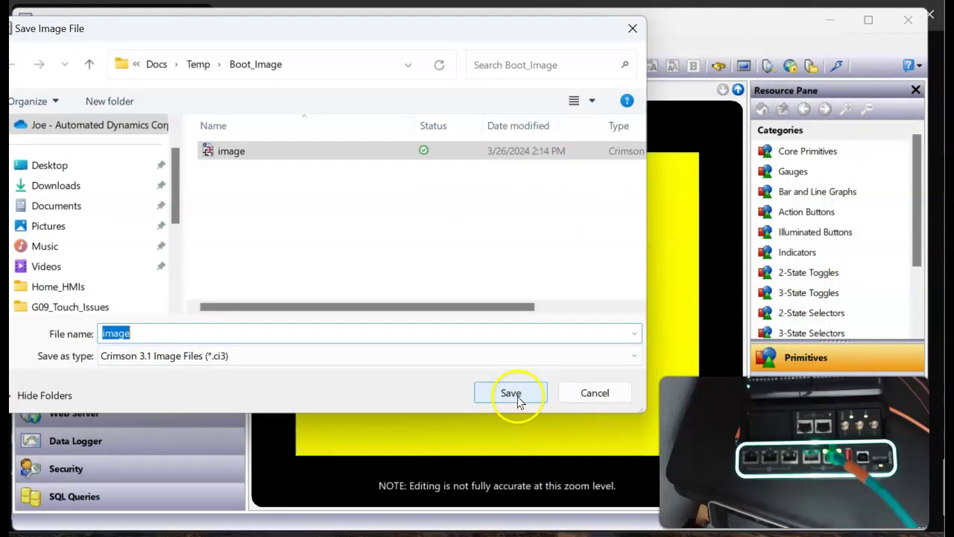
drag(397, 36, 447, 37)
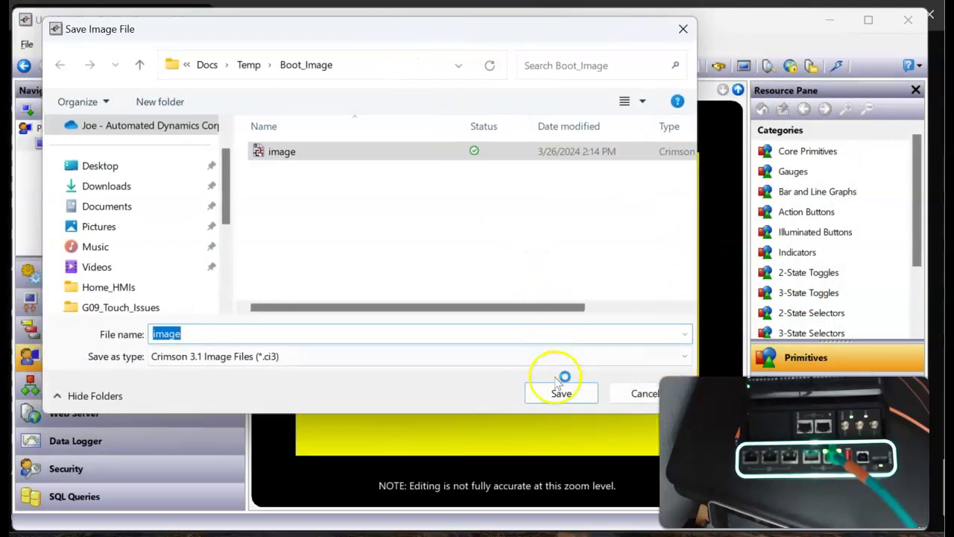
click(560, 392)
click(400, 292)
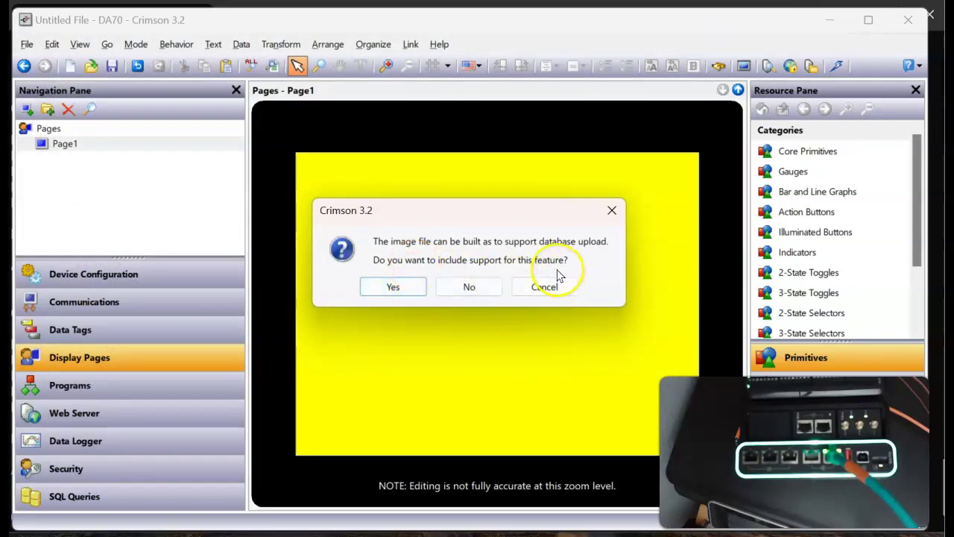
click(400, 291)
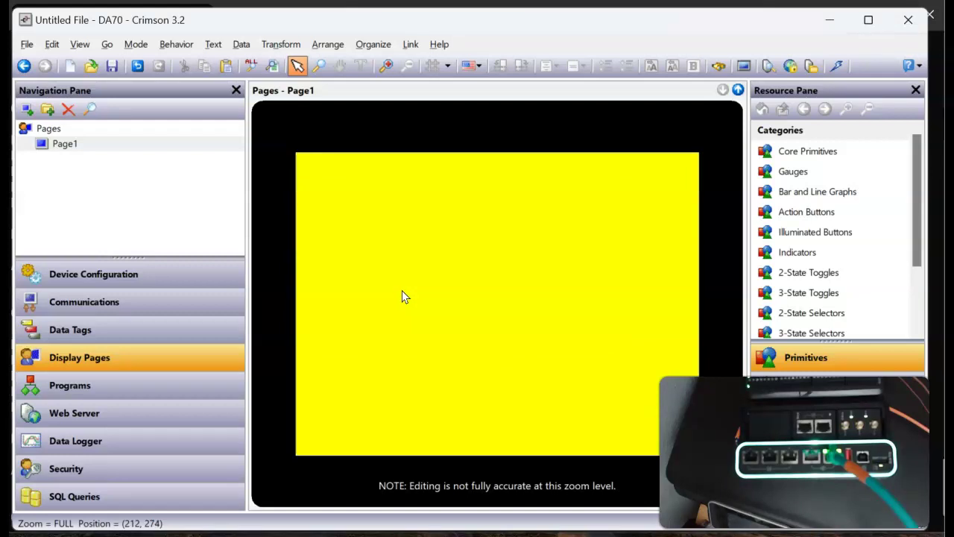